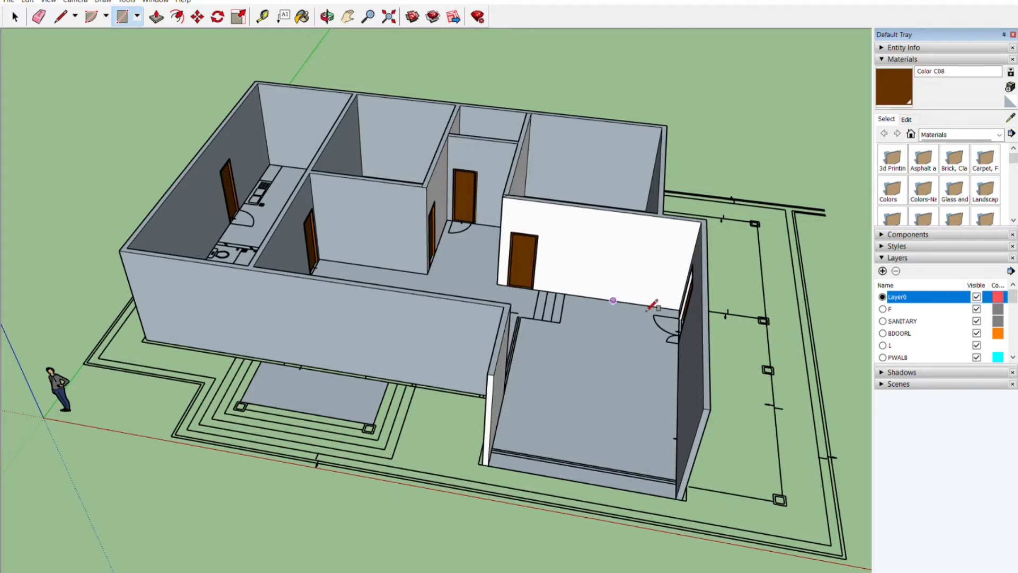
# Step: Add a new layer named tingkap
pyautogui.click(882, 271)
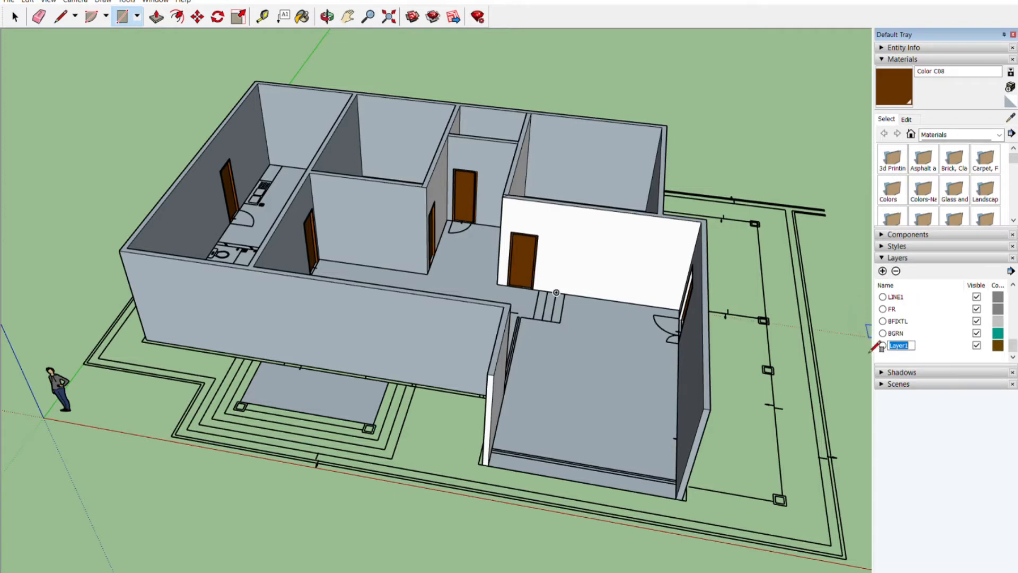
pyautogui.write('tingkap')
pyautogui.press('Return')
pyautogui.scroll(5, 892, 342)
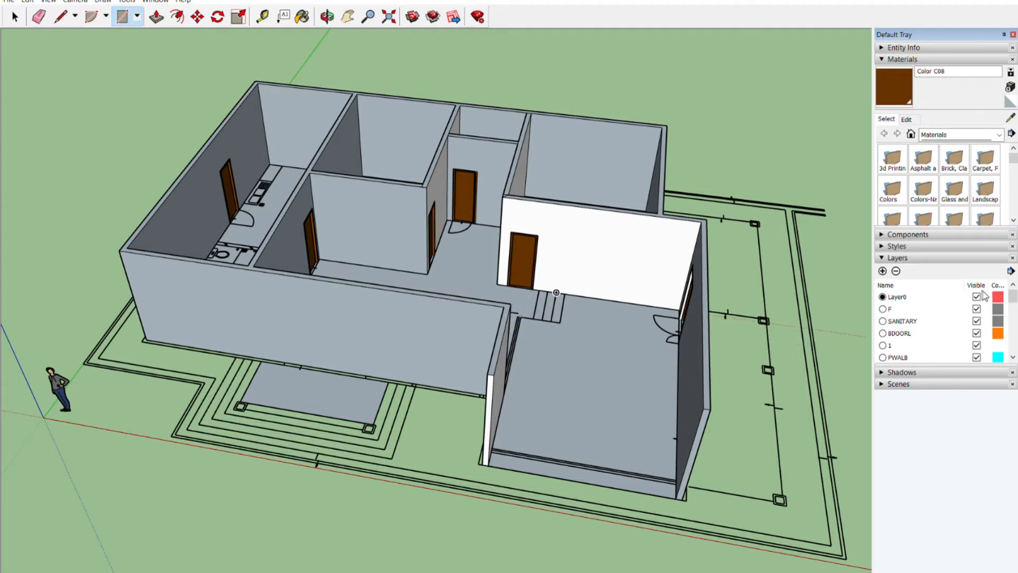
# Step: Make tingkap the current layer and hide Layer0
pyautogui.click(959, 298)
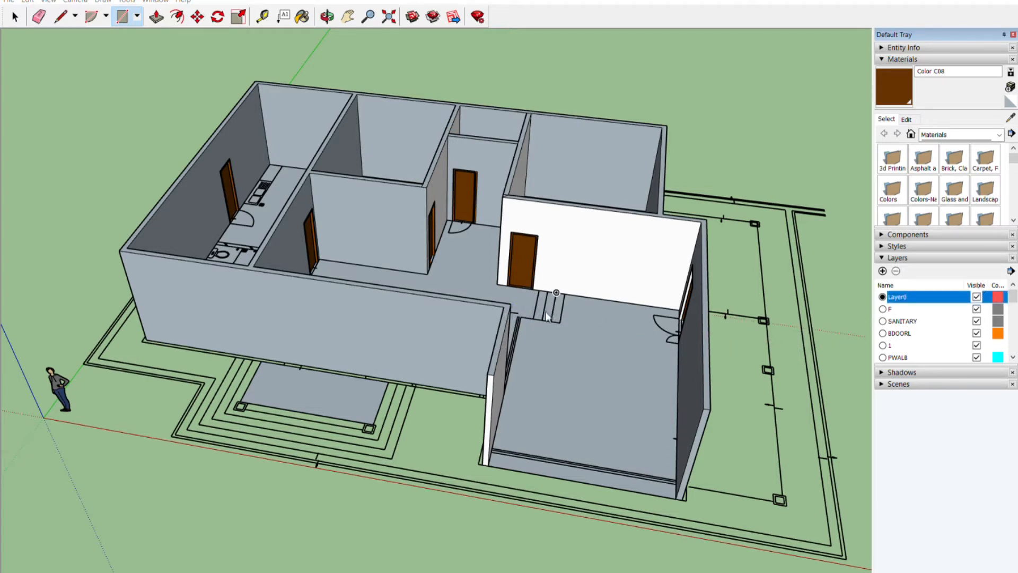
pyautogui.moveTo(1014, 292); pyautogui.dragTo(1014, 345)
pyautogui.click(936, 346)
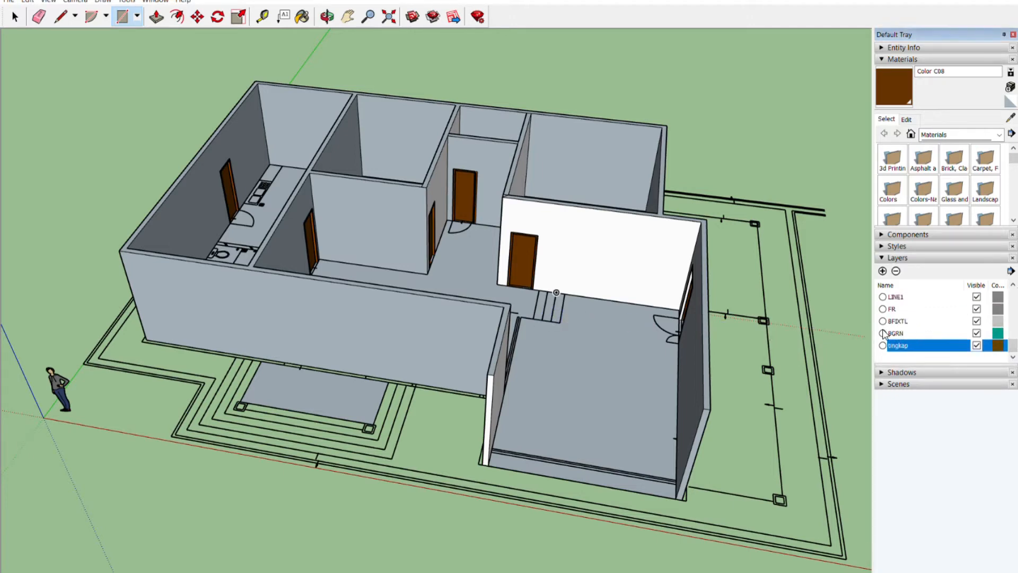
pyautogui.click(882, 345)
pyautogui.moveTo(1014, 339); pyautogui.dragTo(1014, 294)
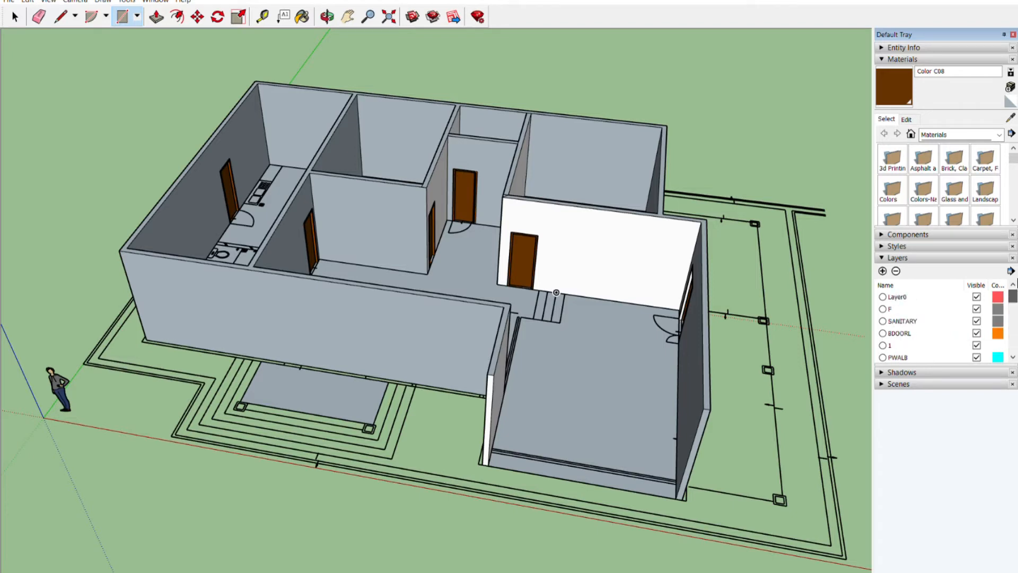
pyautogui.click(977, 297)
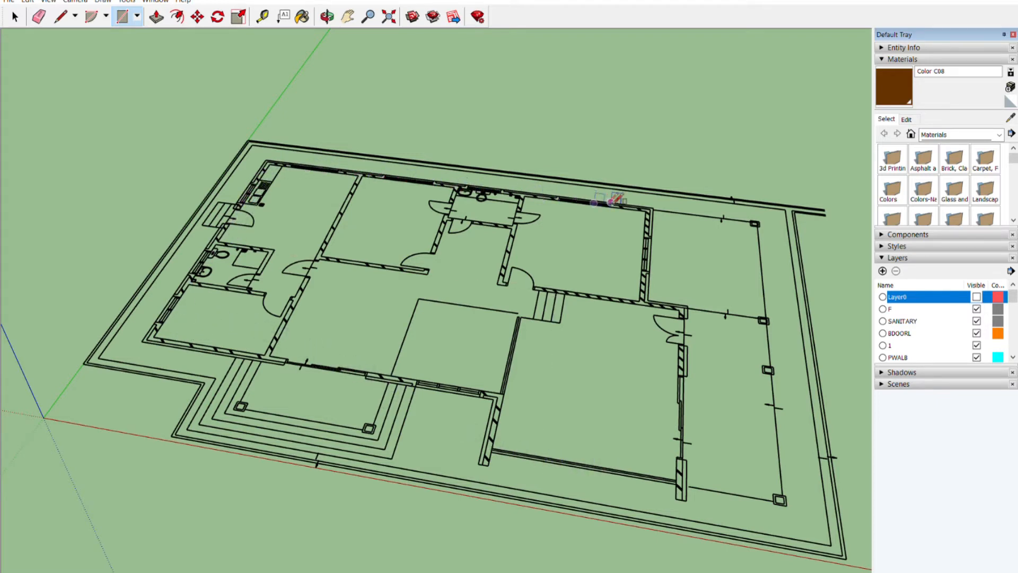
# Step: Draw a rectangle over the first post of the three-bay window in the plan and extrude it upward into a tall post
pyautogui.scroll(-2, 681, 374)
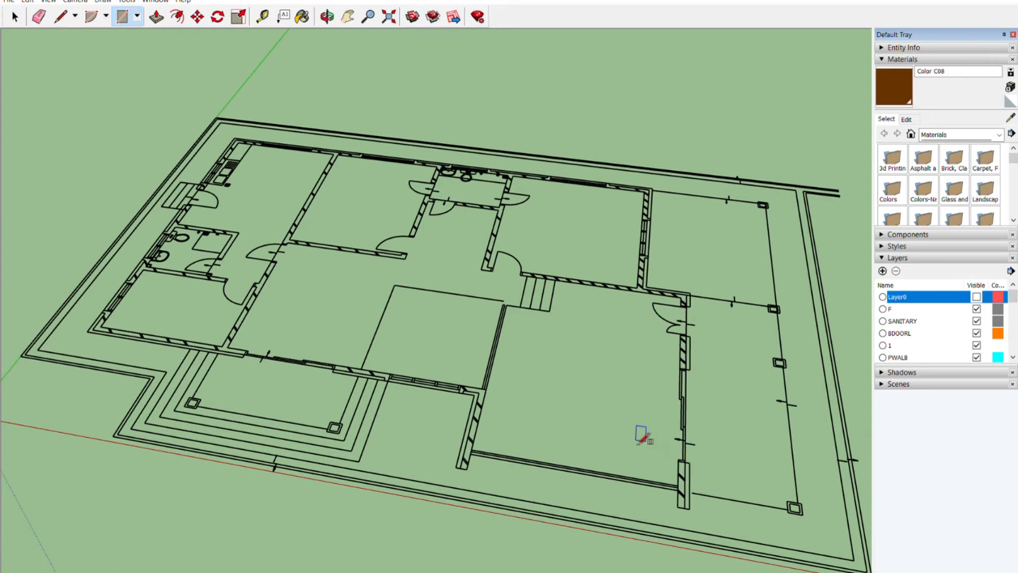
pyautogui.scroll(5, 424, 403)
pyautogui.scroll(5, 433, 371)
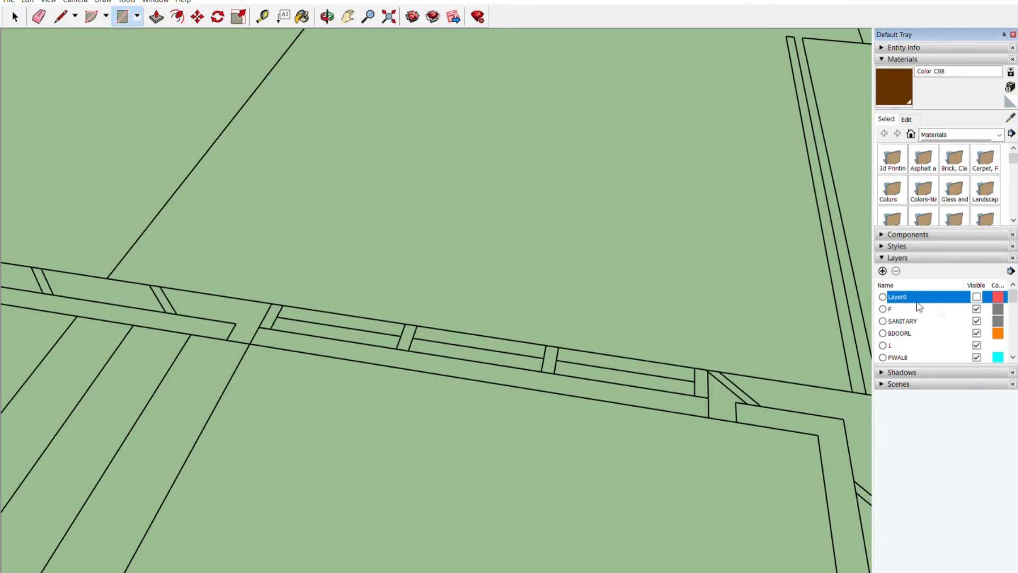
pyautogui.scroll(-5, 1016, 289)
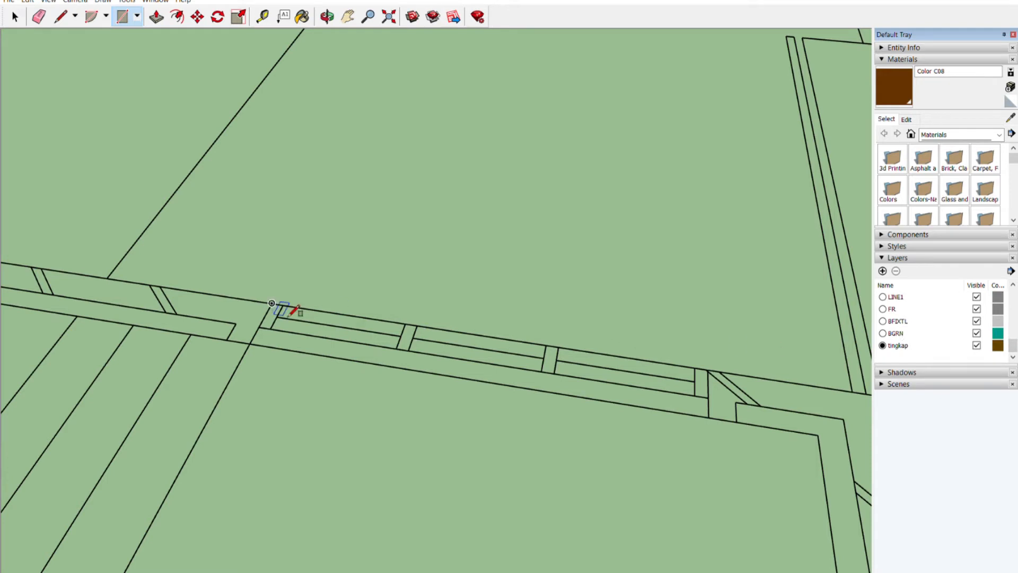
pyautogui.click(270, 328)
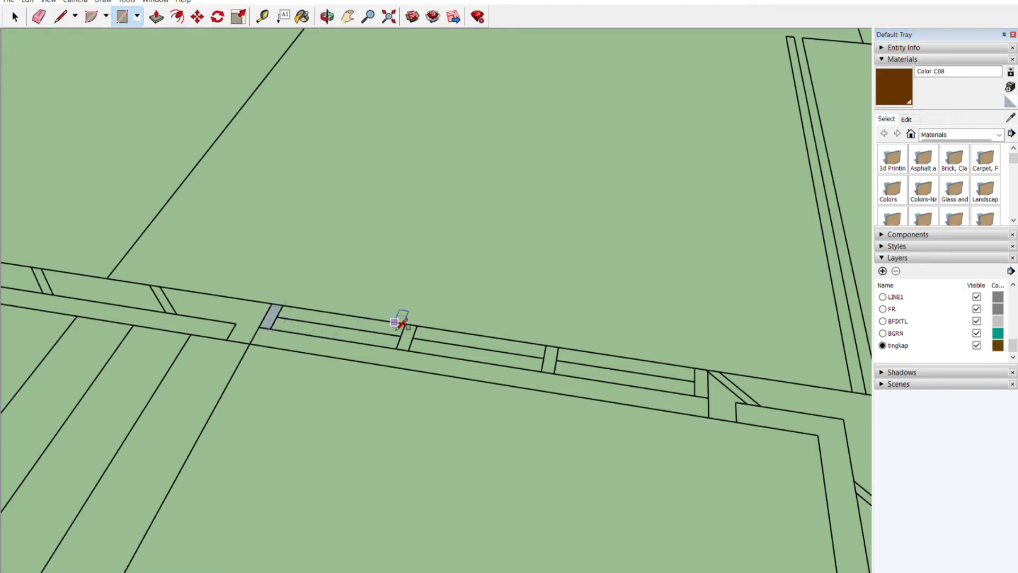
pyautogui.click(272, 303)
pyautogui.press('p')
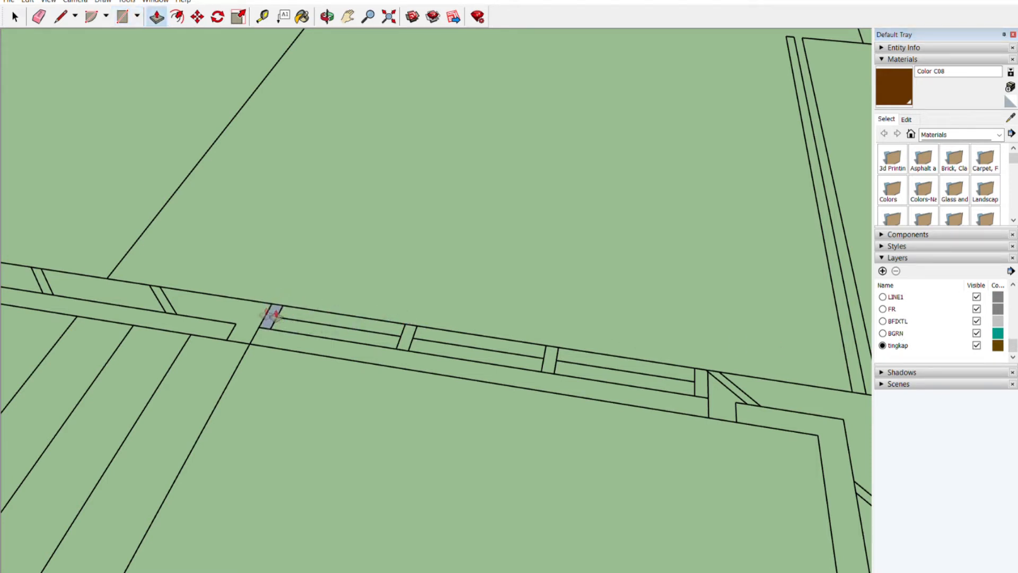
pyautogui.click(275, 311)
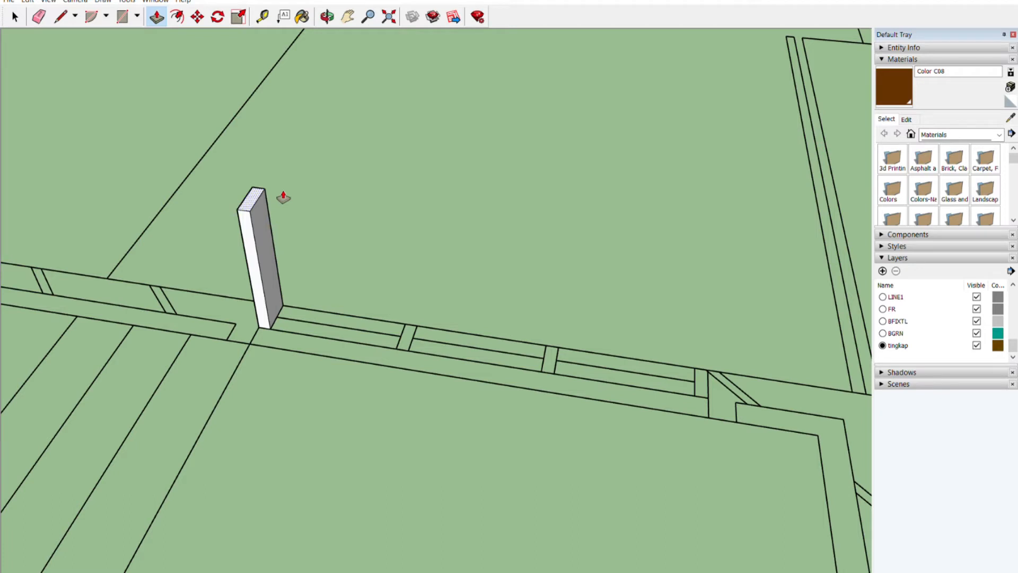
pyautogui.press('Return')
pyautogui.scroll(-3, 276, 318)
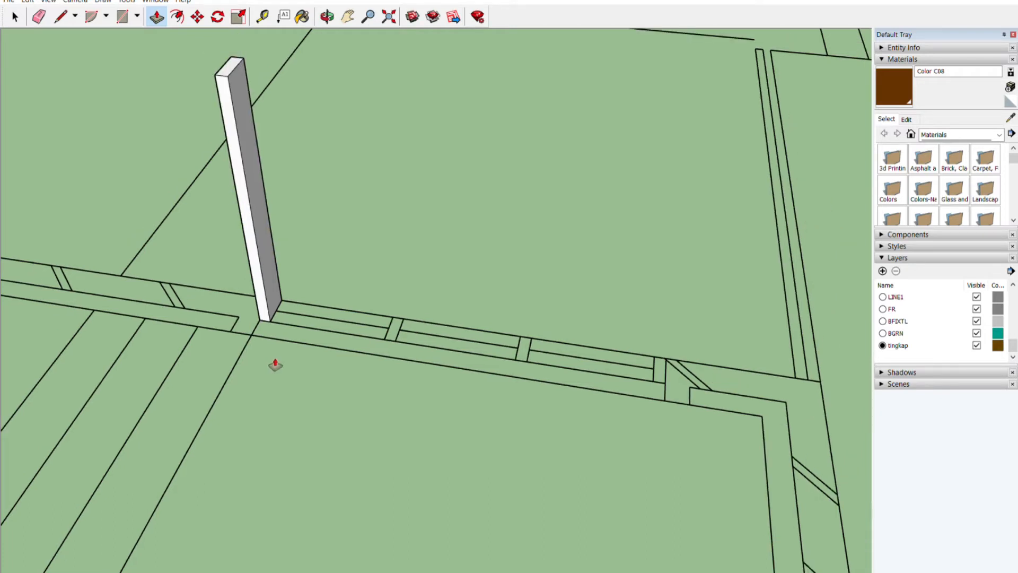
# Step: Group all the geometry of the extruded window post
pyautogui.press('space')
pyautogui.moveTo(180, 56); pyautogui.dragTo(341, 350)
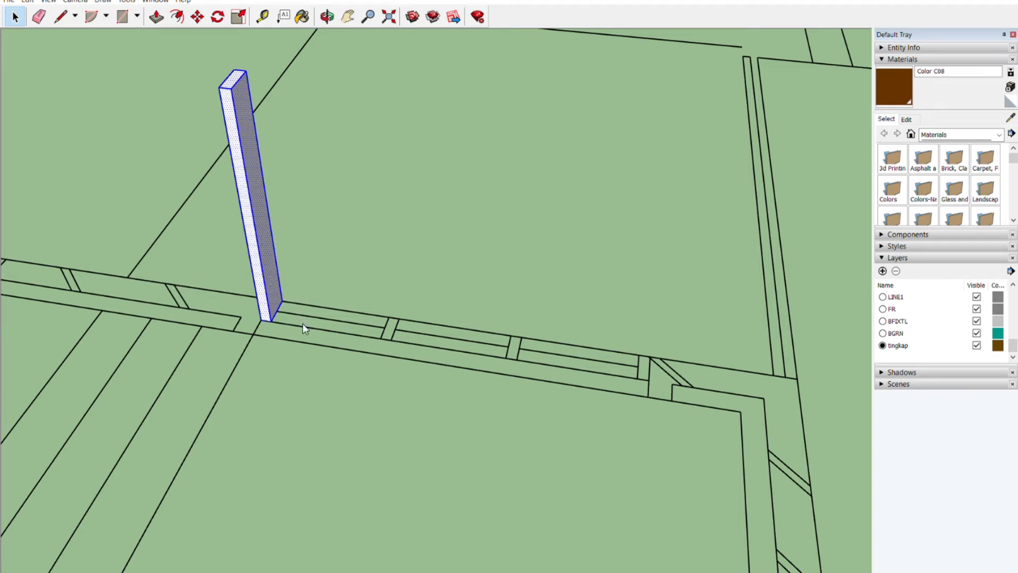
pyautogui.hotkey('ctrl', 'g')
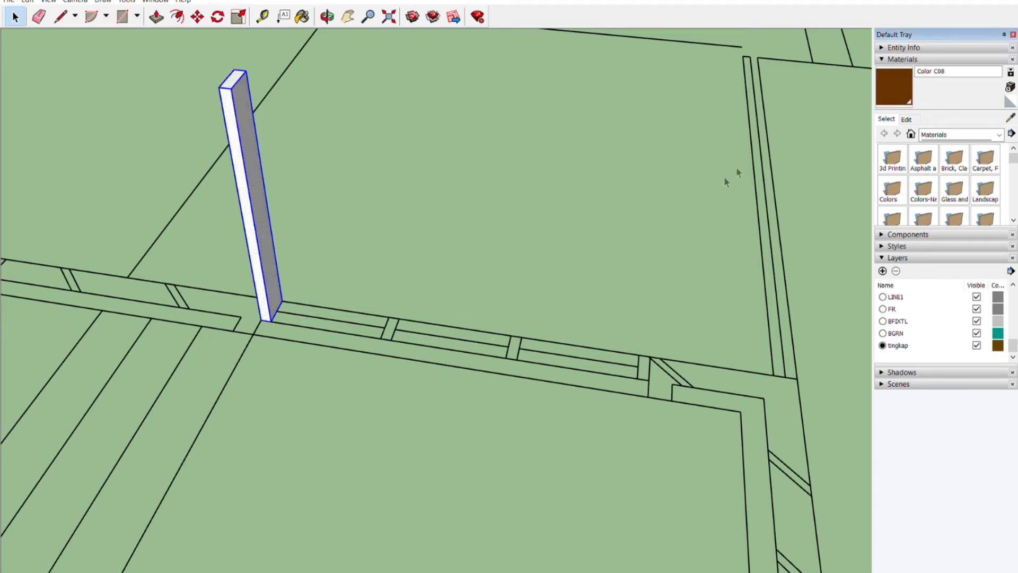
# Step: Paint the grouped window post with Color B01 from the Colors collection
pyautogui.click(884, 59)
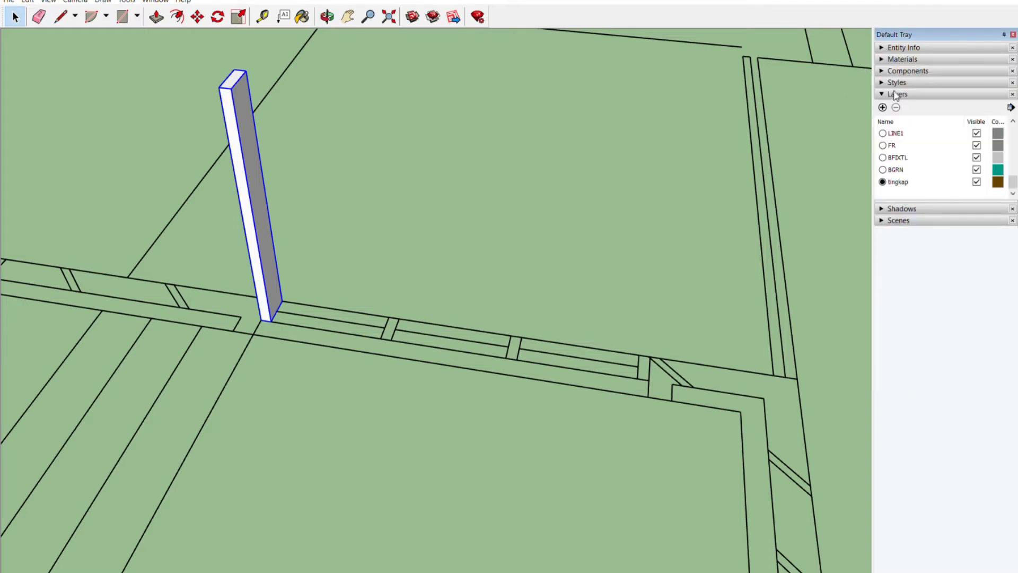
pyautogui.click(896, 59)
pyautogui.click(934, 135)
pyautogui.click(946, 187)
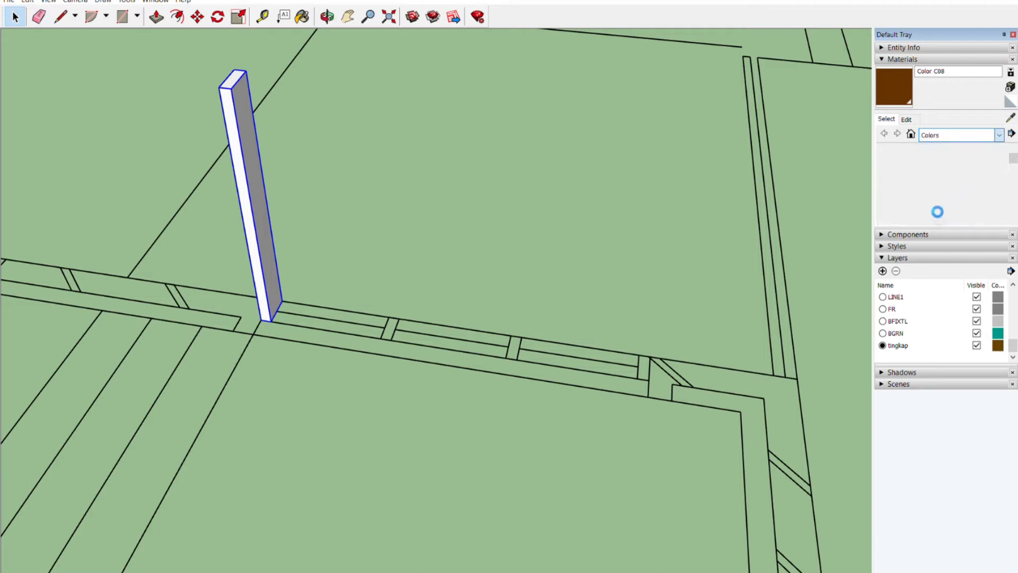
pyautogui.click(899, 214)
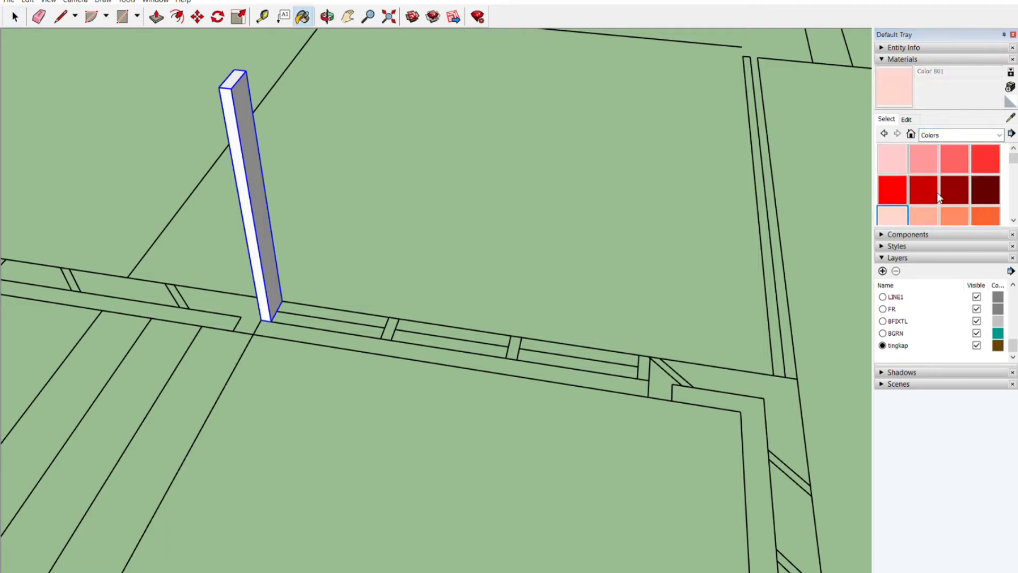
pyautogui.scroll(-1, 928, 191)
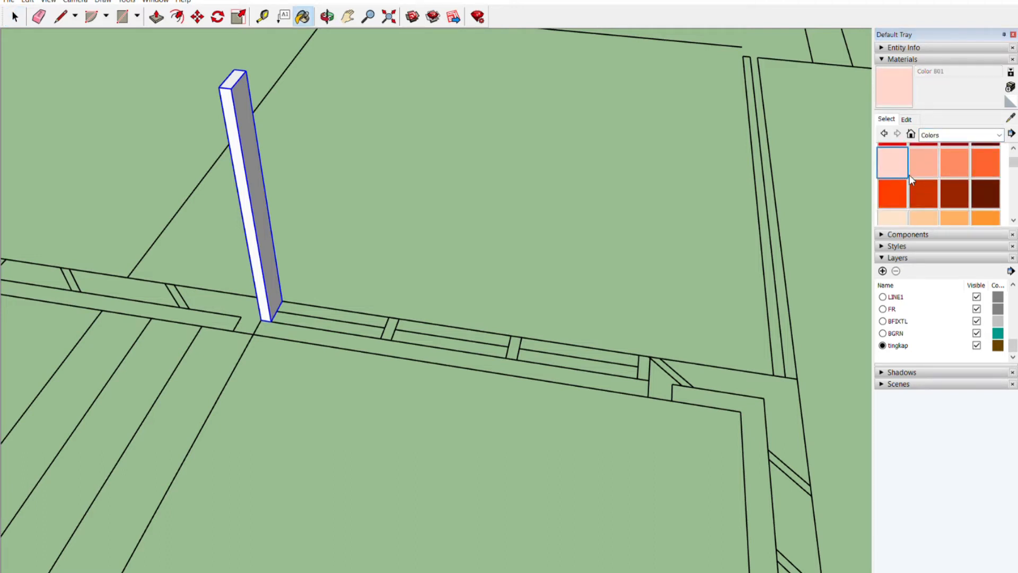
pyautogui.click(257, 126)
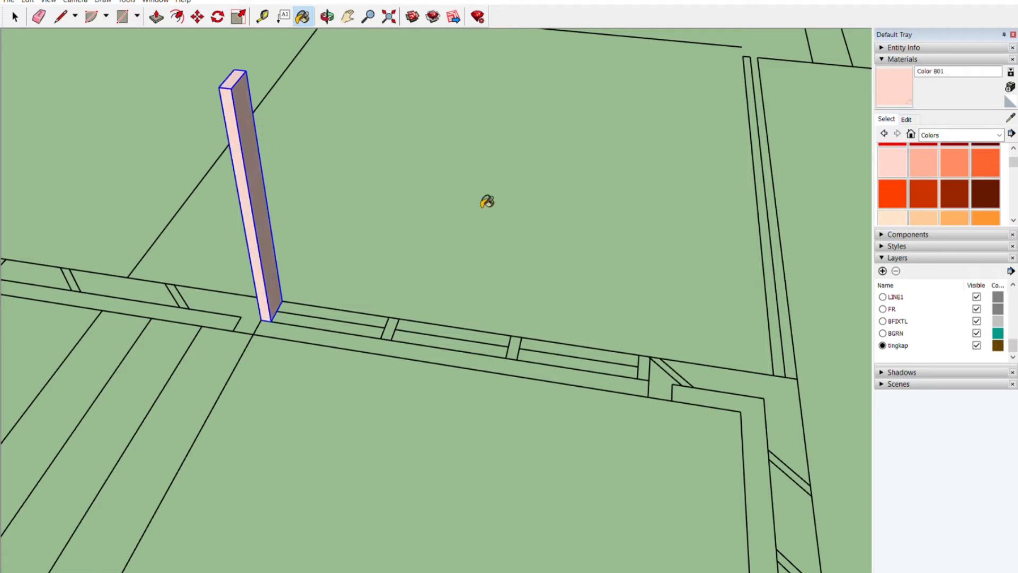
pyautogui.press('space')
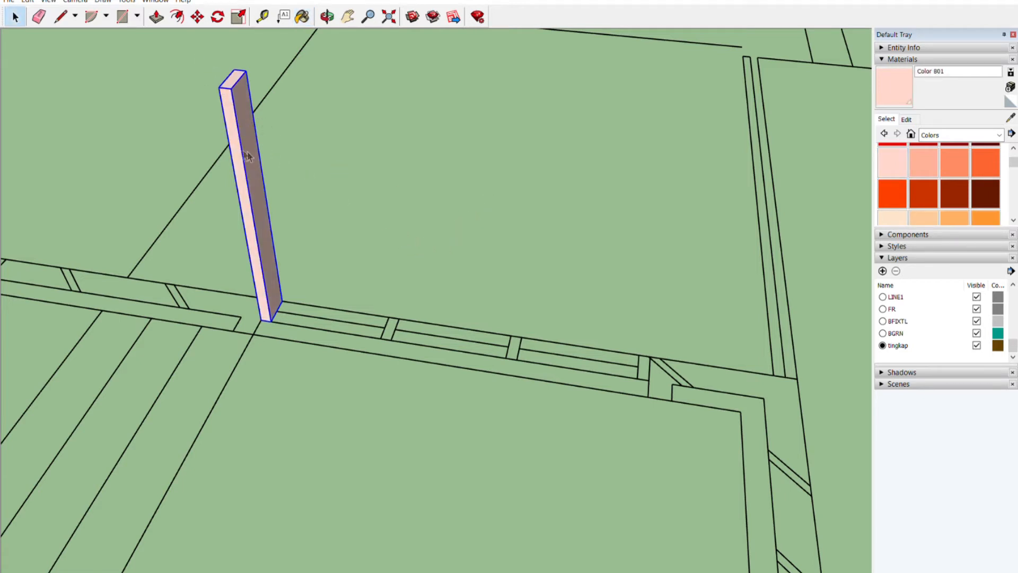
# Step: Copy the window post to the three other post positions along the window in the plan
pyautogui.press('m')
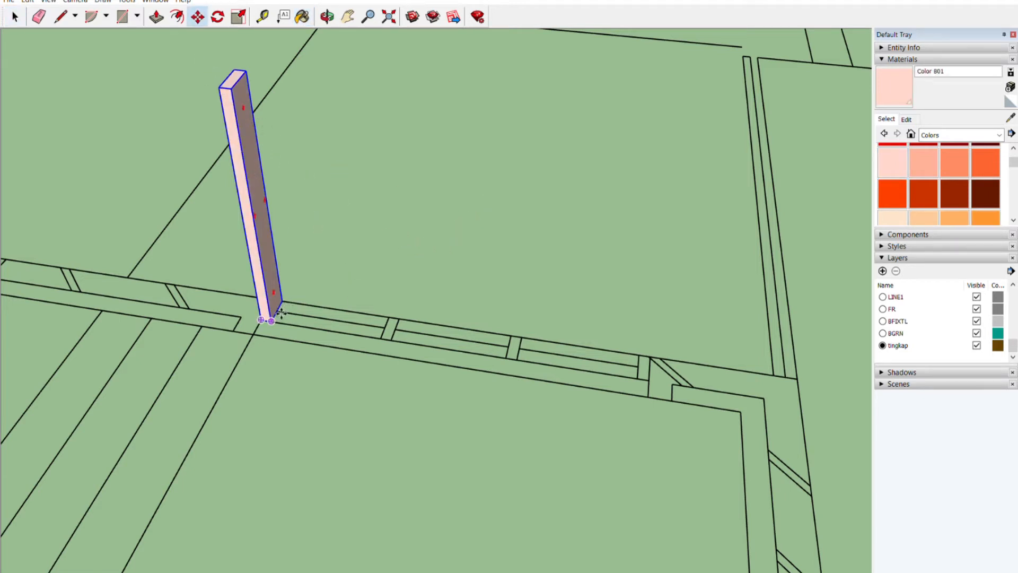
pyautogui.click(281, 313)
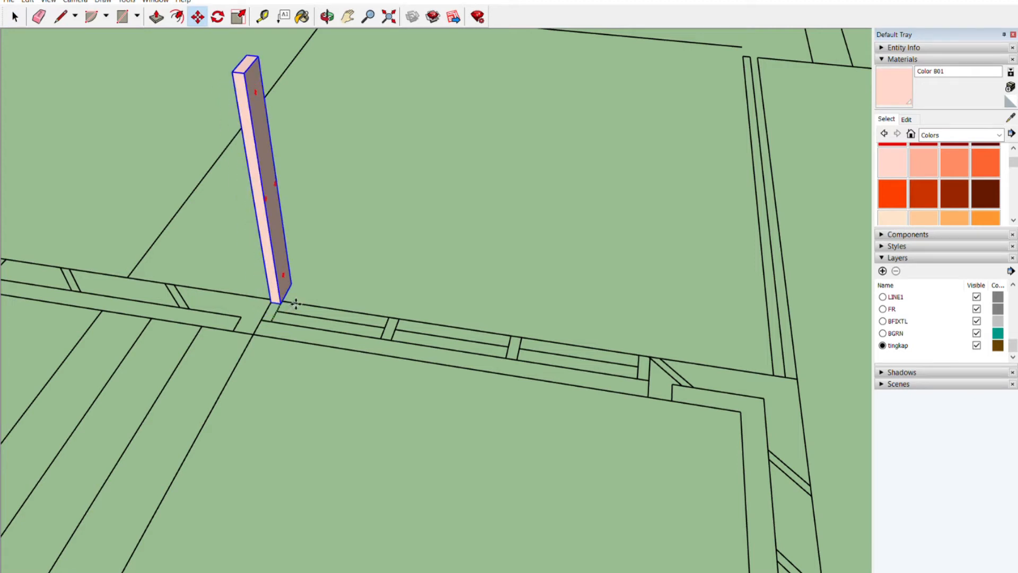
pyautogui.press('ctrl')
pyautogui.click(394, 337)
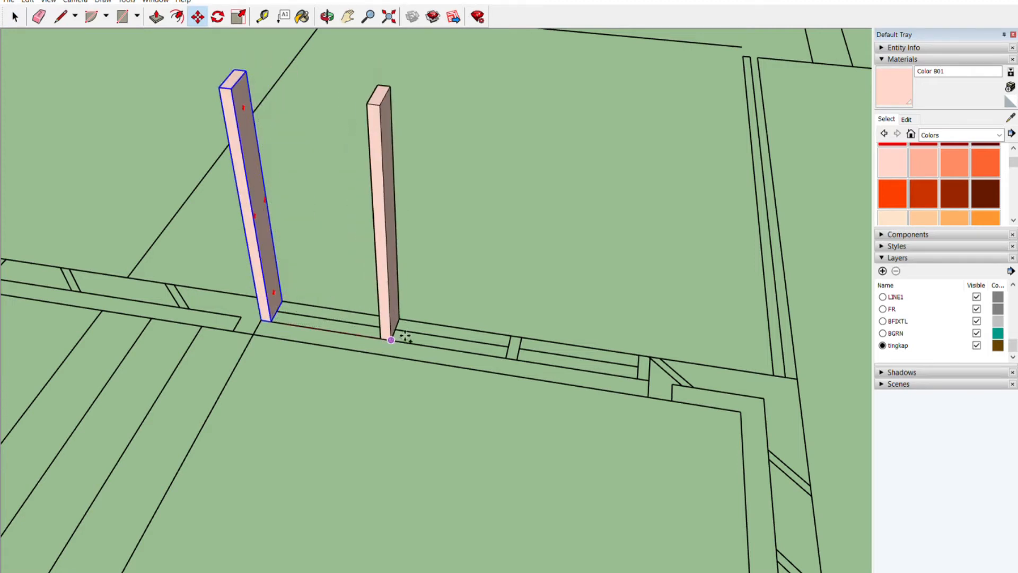
pyautogui.click(392, 338)
pyautogui.press('ctrl')
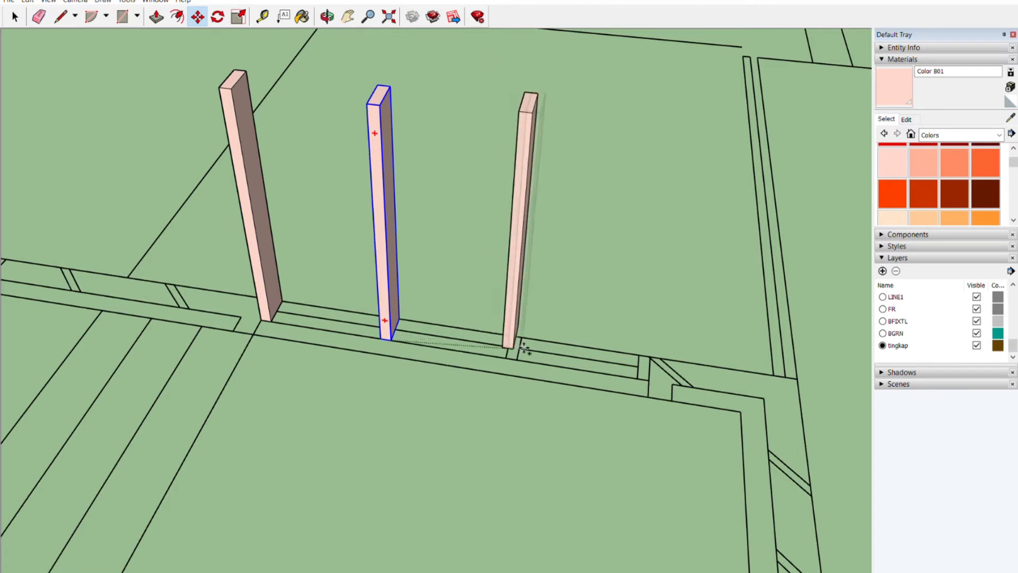
pyautogui.click(530, 338)
pyautogui.click(518, 344)
pyautogui.press('ctrl')
pyautogui.click(648, 375)
pyautogui.press('space')
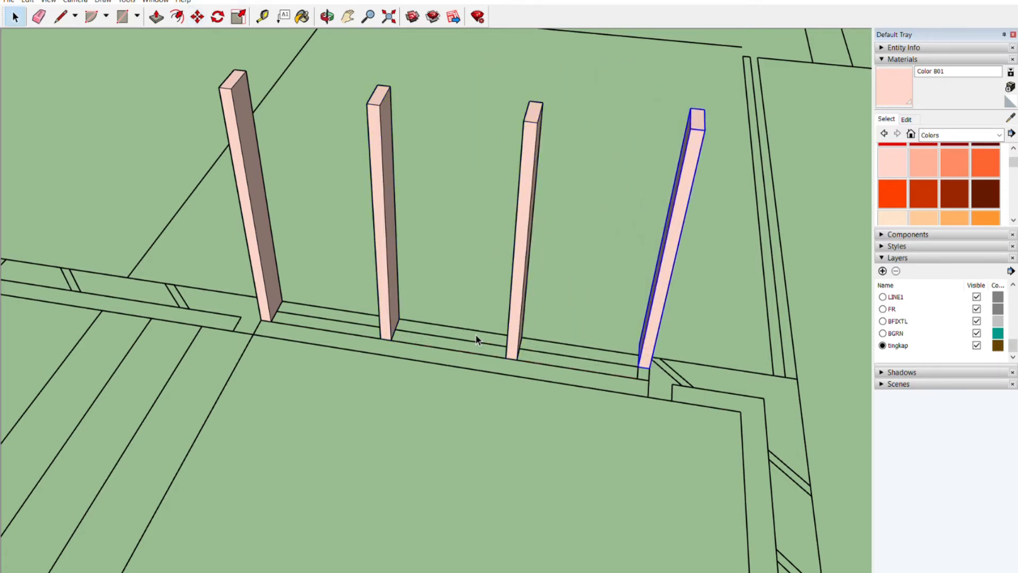
# Step: Draw a rectangle across the first window bay between the first two posts and extrude it into a low sill
pyautogui.press('r')
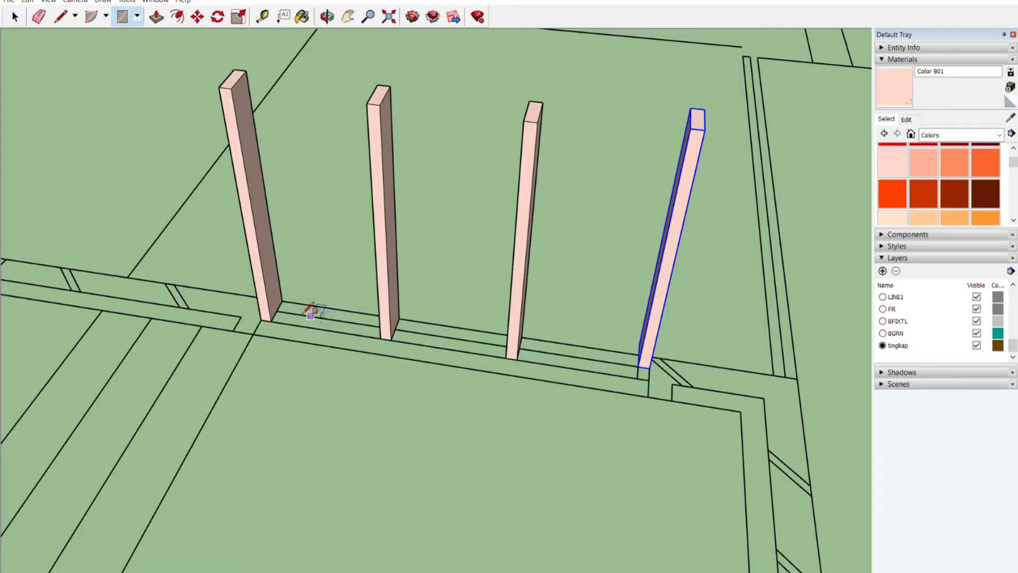
pyautogui.click(282, 300)
pyautogui.click(382, 339)
pyautogui.press('p')
pyautogui.click(341, 323)
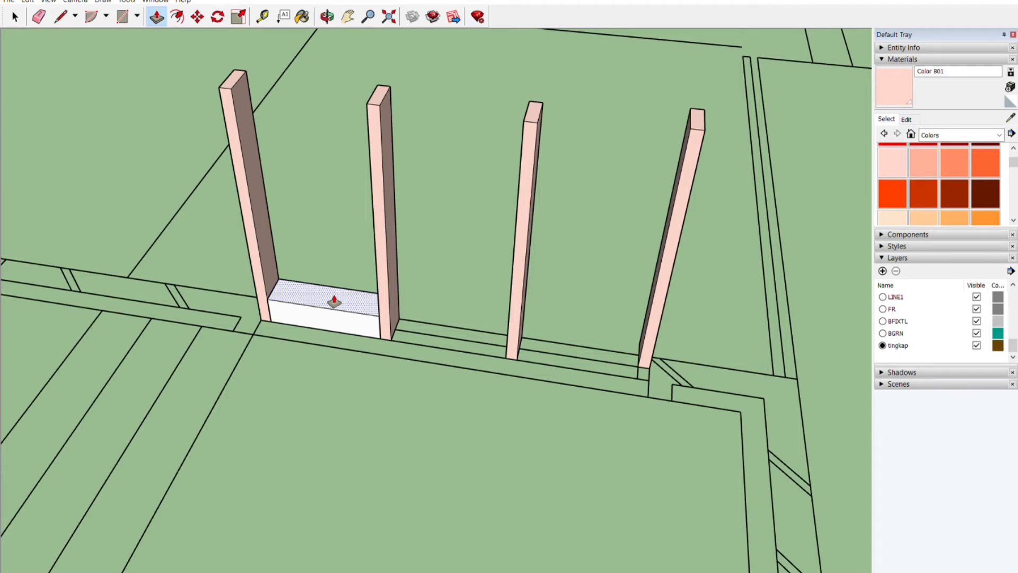
pyautogui.press('Return')
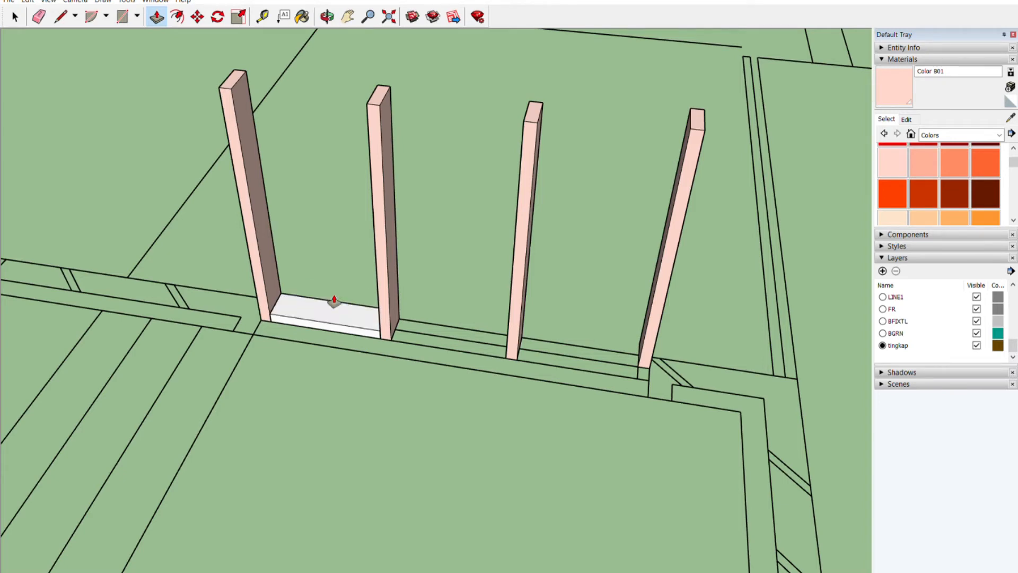
# Step: Group the sill of the first window bay and paint it with Color B01
pyautogui.press('space')
pyautogui.moveTo(193, 232); pyautogui.dragTo(458, 437)
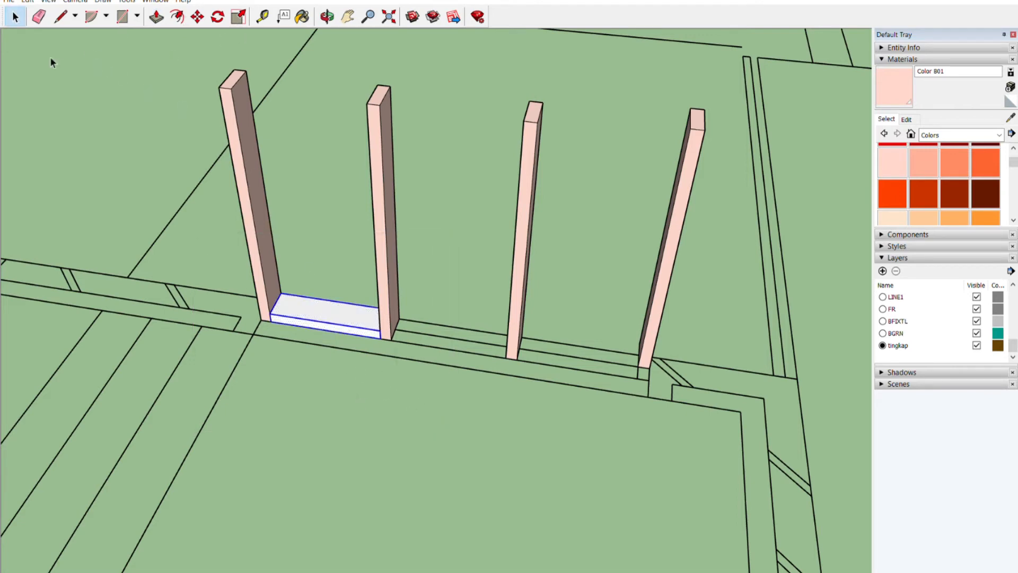
pyautogui.click(954, 159)
pyautogui.click(364, 315)
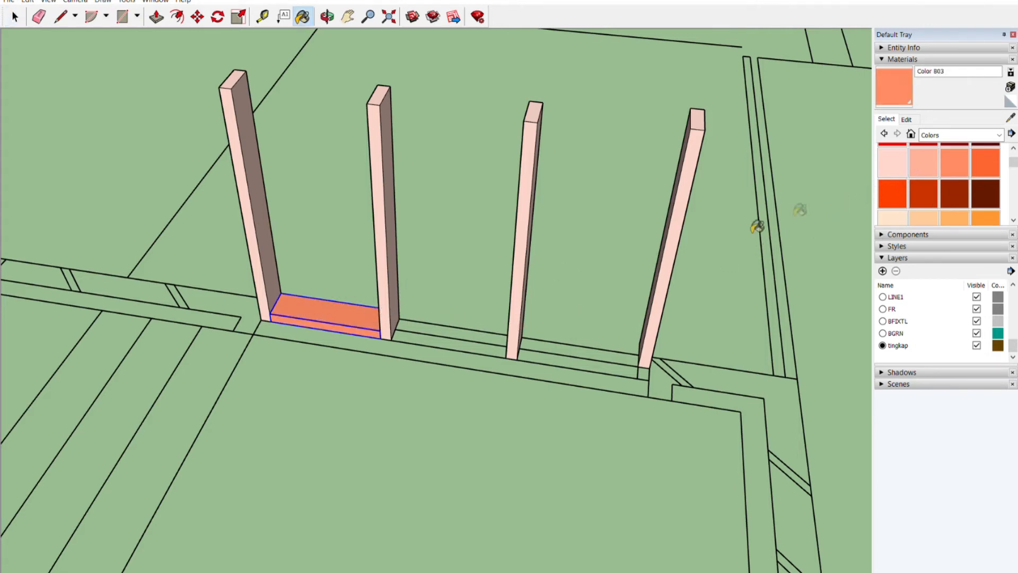
pyautogui.click(892, 161)
pyautogui.click(360, 309)
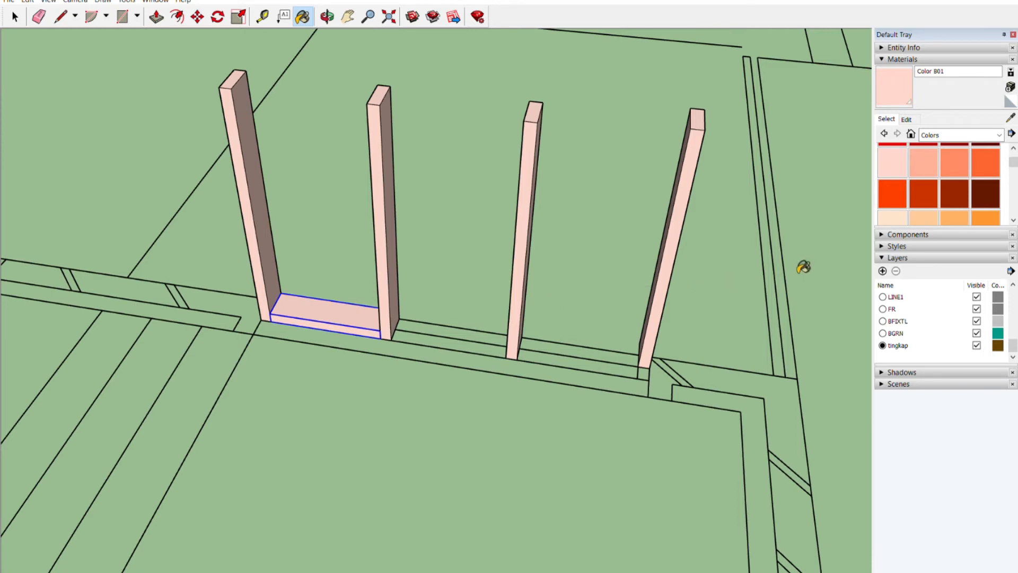
pyautogui.press('space')
# Step: Copy the sill into the second and third window bays
pyautogui.press('m')
pyautogui.click(393, 340)
pyautogui.press('ctrl')
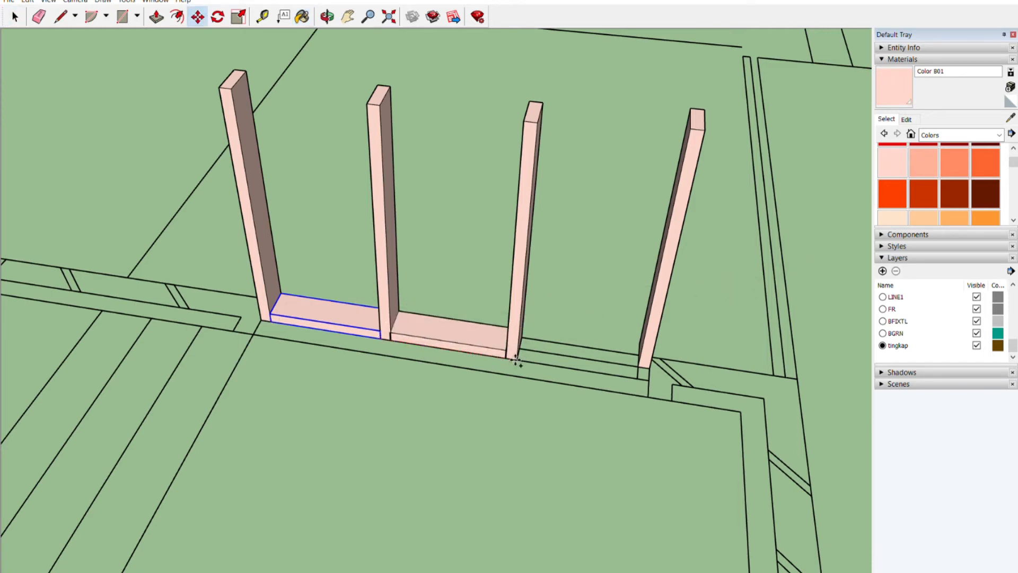
pyautogui.click(517, 360)
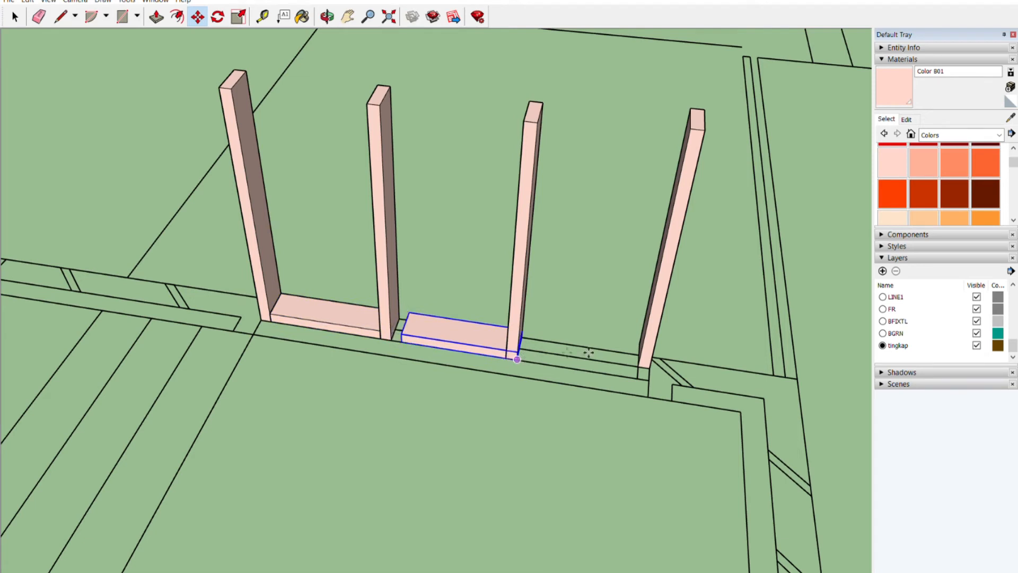
pyautogui.press('ctrl')
pyautogui.click(644, 374)
# Step: Move the fourth window post so it lines up with the end of the third sill
pyautogui.press('space')
pyautogui.click(649, 342)
pyautogui.press('m')
pyautogui.click(650, 368)
pyautogui.click(660, 376)
# Step: Copy the three sills up to the post tops as head rails and shift them flush with the posts' upper ends
pyautogui.press('space')
pyautogui.click(338, 313)
pyautogui.moveTo(192, 247); pyautogui.dragTo(680, 434)
pyautogui.press('m')
pyautogui.press('ctrl')
pyautogui.click(649, 380)
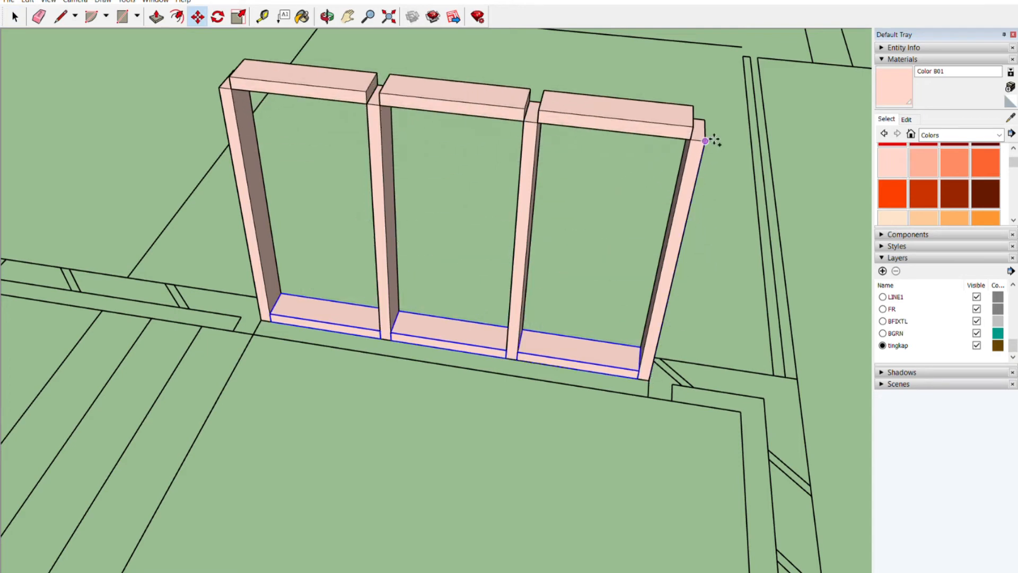
pyautogui.click(705, 141)
pyautogui.click(701, 132)
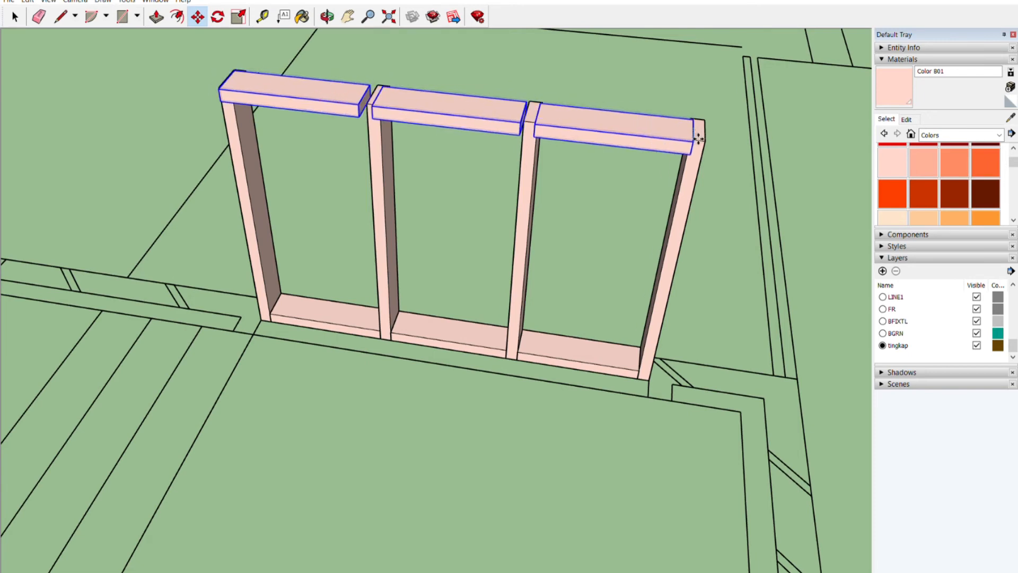
pyautogui.click(701, 131)
pyautogui.press('space')
pyautogui.moveTo(127, 46); pyautogui.dragTo(755, 484)
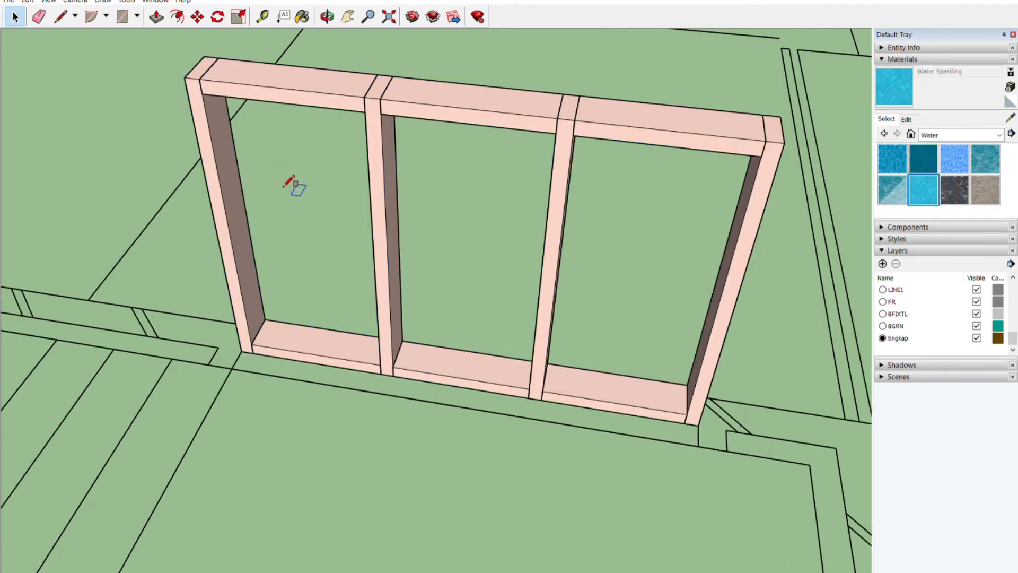
# Step: Draw a rectangle filling the opening of the first window bay and group it as a separate pane
pyautogui.press('r')
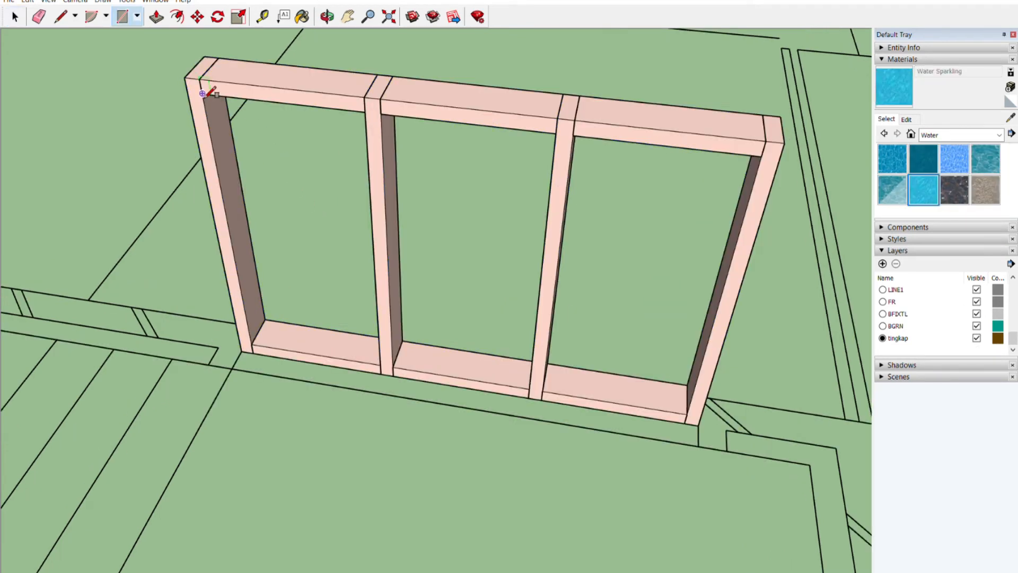
pyautogui.click(202, 94)
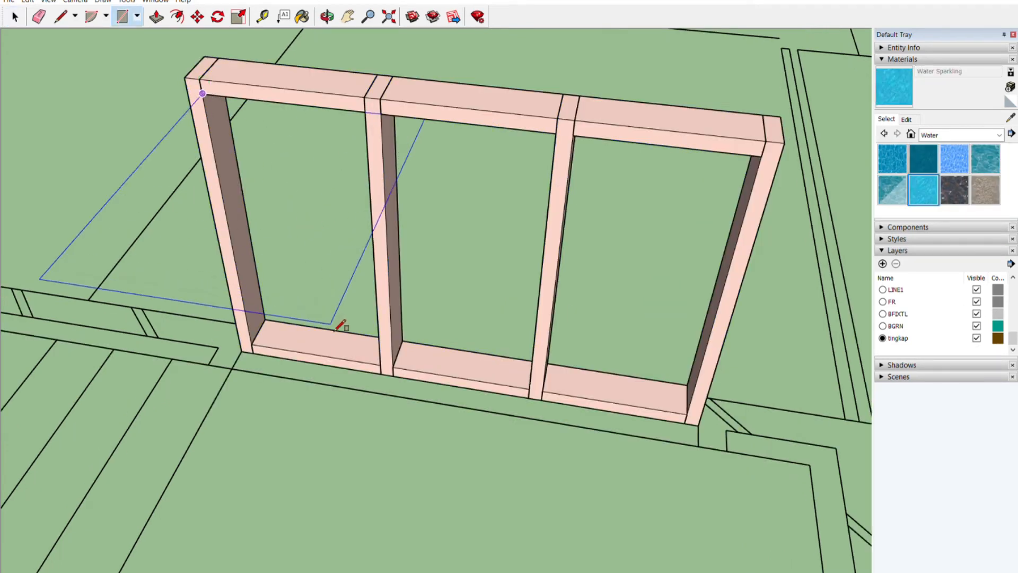
pyautogui.click(382, 369)
pyautogui.press('space')
pyautogui.click(300, 217)
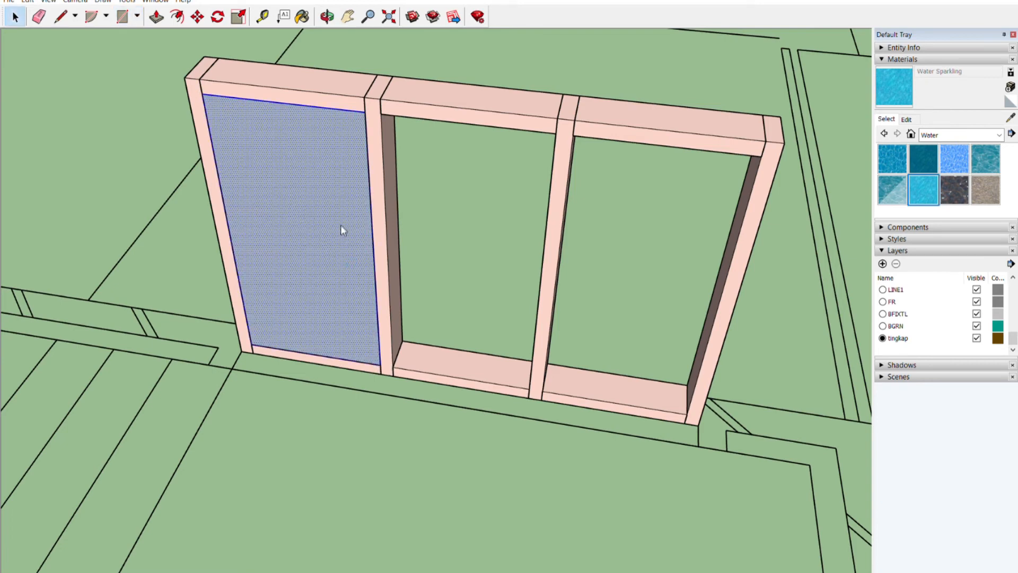
pyautogui.click(337, 301)
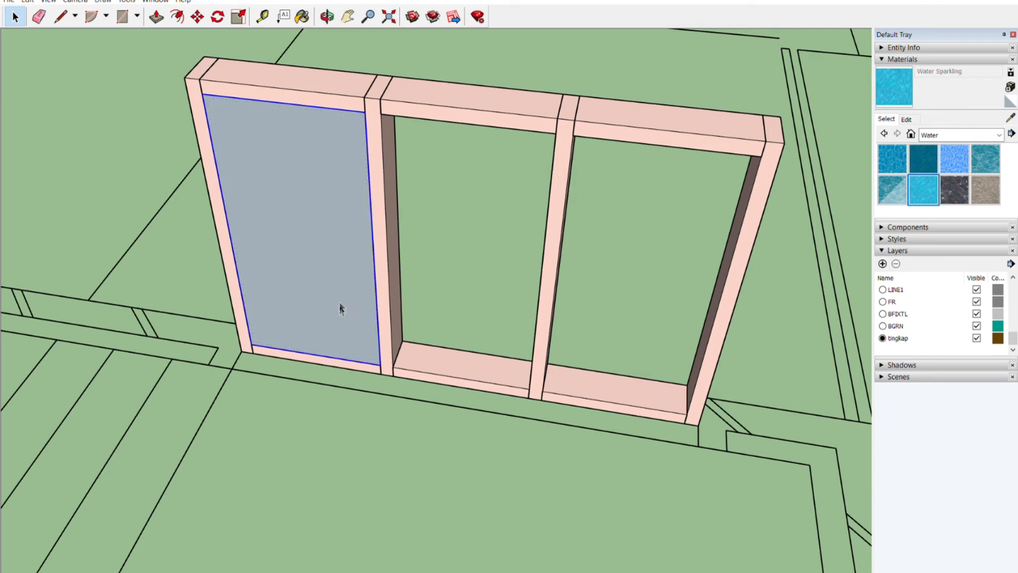
# Step: Open the first bay's pane group, extrude its face into a thin panel and close the group
pyautogui.doubleClick(327, 267)
pyautogui.click(327, 267)
pyautogui.press('p')
pyautogui.click(340, 264)
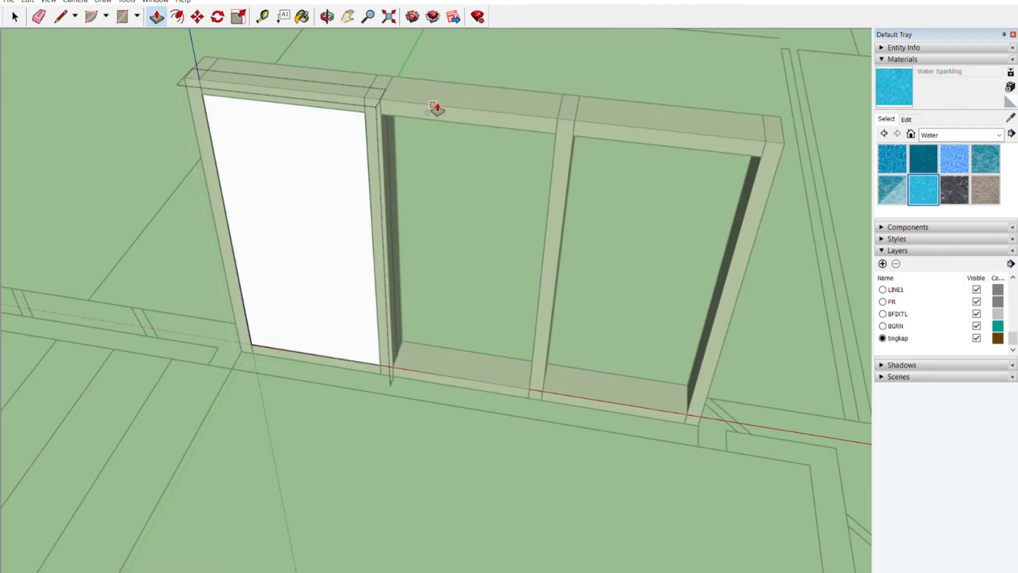
pyautogui.click(336, 164)
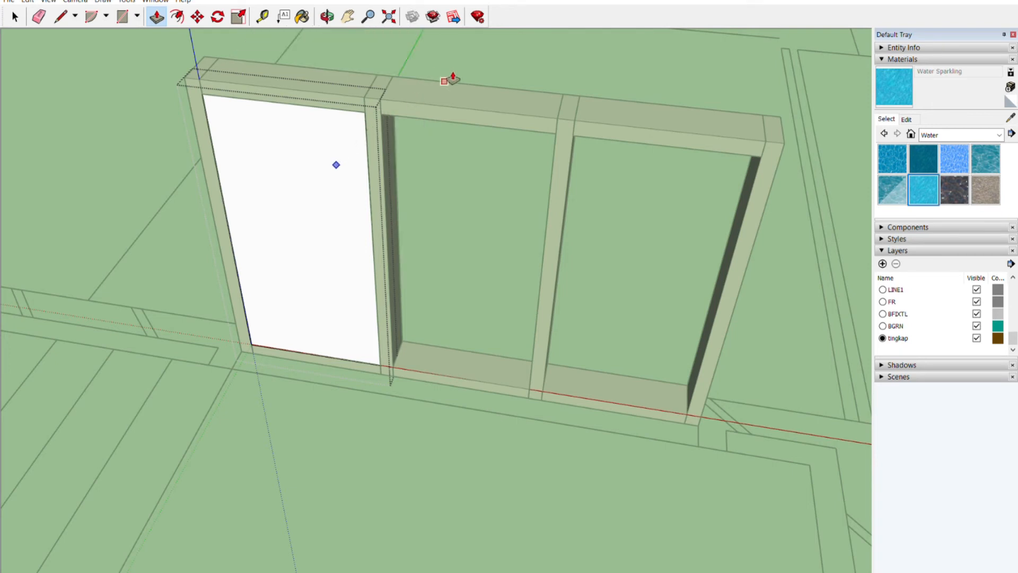
pyautogui.press('space')
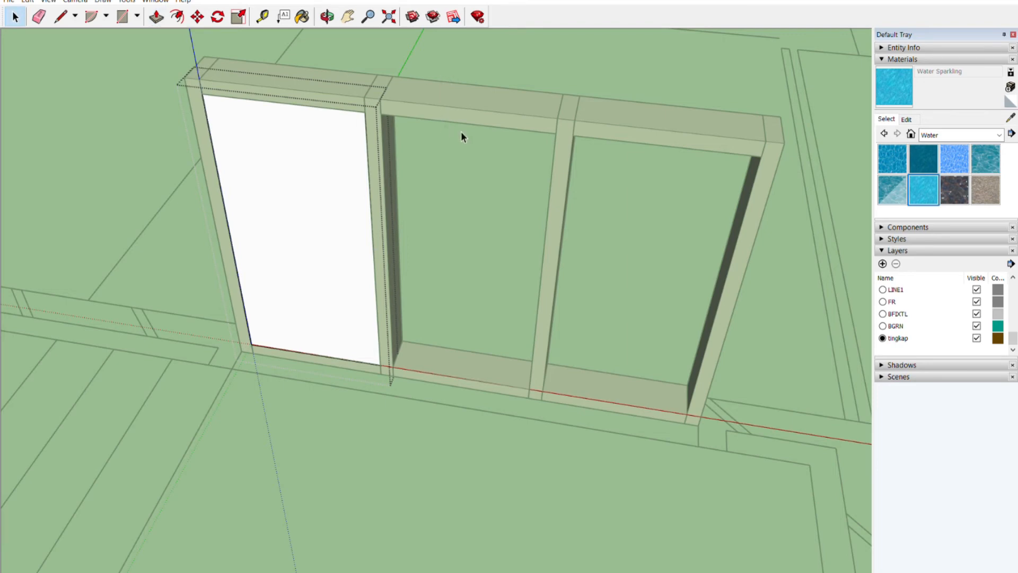
pyautogui.click(460, 134)
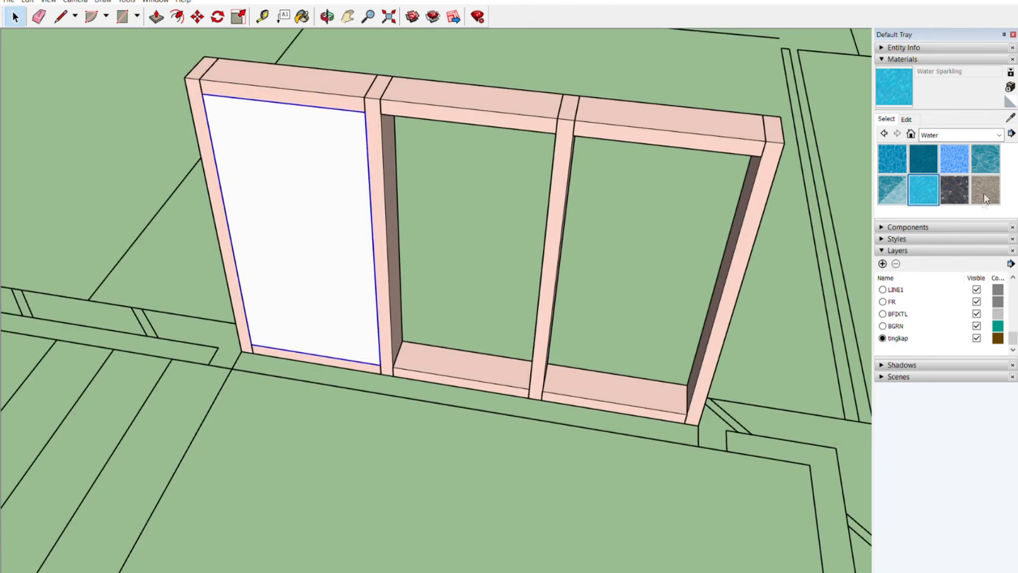
# Step: Paint the first bay's pane with Color H01 from the Colors collection
pyautogui.click(936, 134)
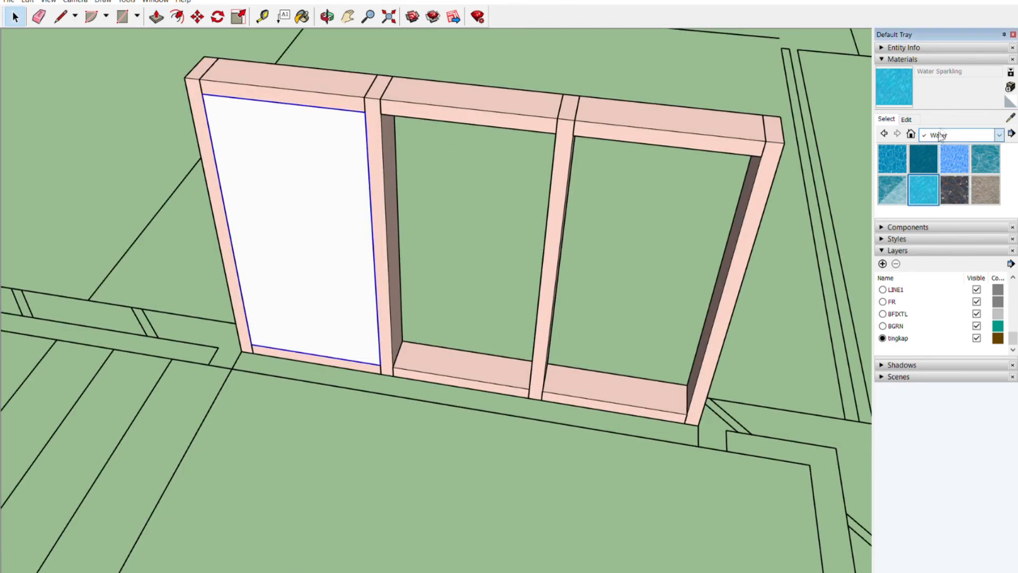
pyautogui.click(947, 192)
pyautogui.scroll(-6, 1015, 202)
pyautogui.scroll(-5, 1015, 202)
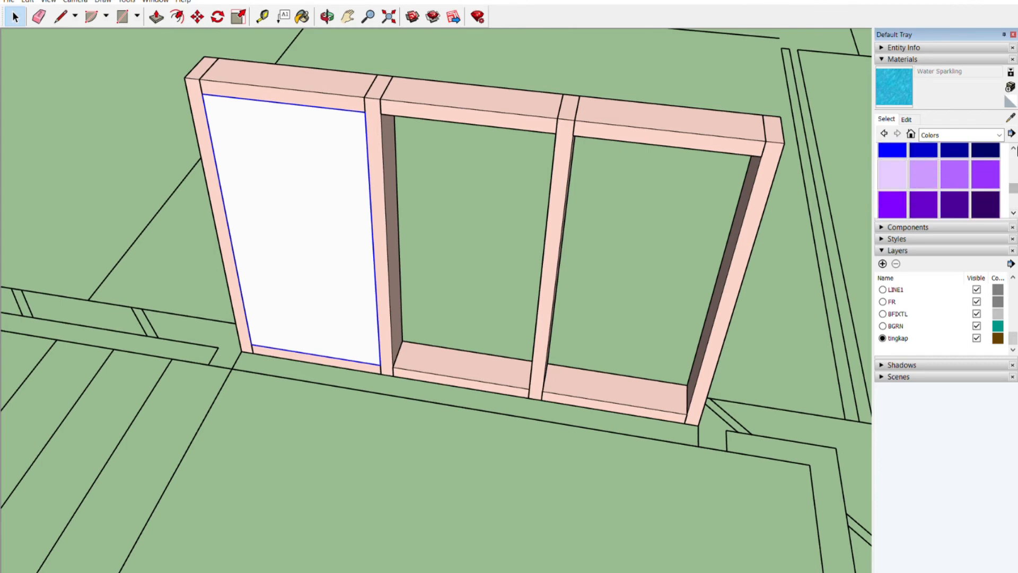
pyautogui.scroll(3, 1016, 148)
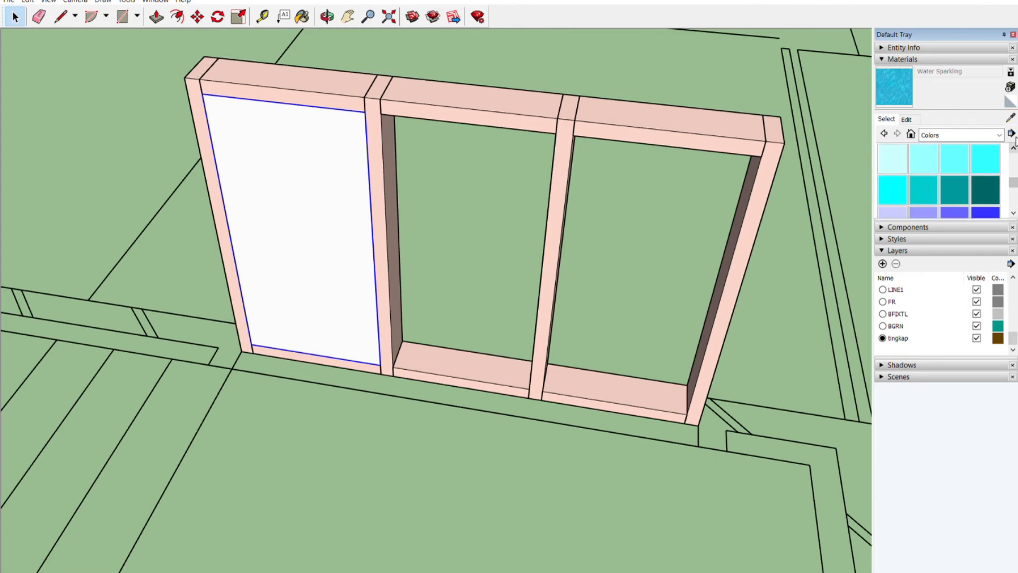
pyautogui.scroll(1, 1015, 139)
pyautogui.click(898, 164)
pyautogui.click(341, 221)
# Step: Move the first bay's pane back into the depth of the frame
pyautogui.press('space')
pyautogui.press('m')
pyautogui.click(383, 87)
pyautogui.press('space')
# Step: Copy the glass pane from the first window bay into the second and third bays
pyautogui.press('m')
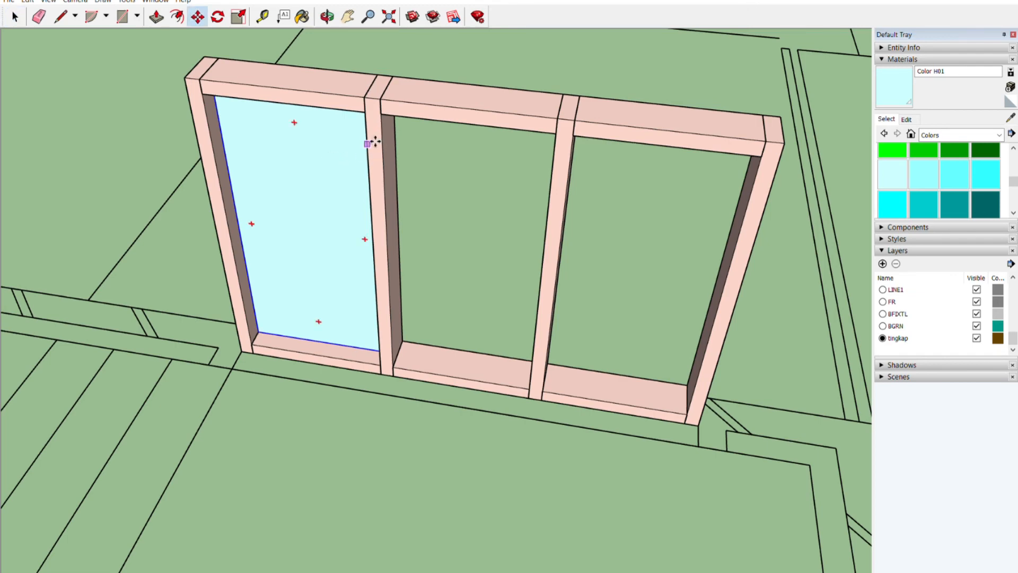
pyautogui.press('ctrl')
pyautogui.click(373, 99)
pyautogui.click(566, 117)
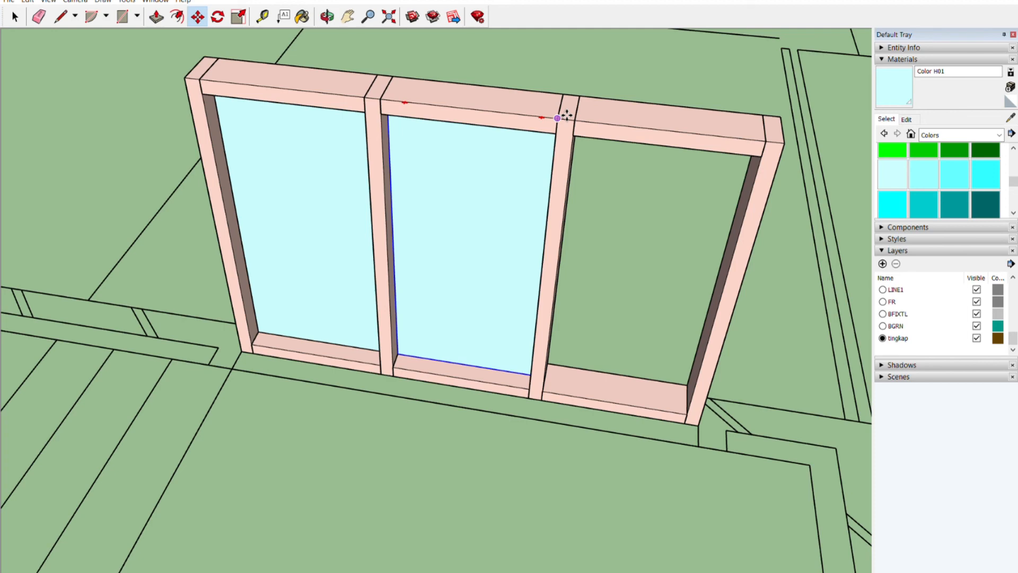
pyautogui.click(567, 117)
pyautogui.press('ctrl')
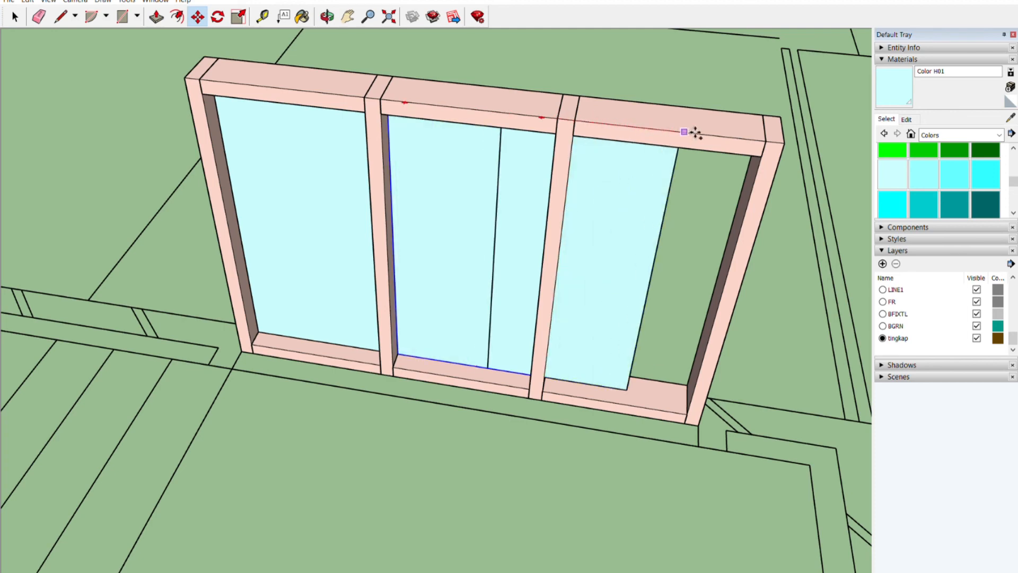
pyautogui.click(775, 135)
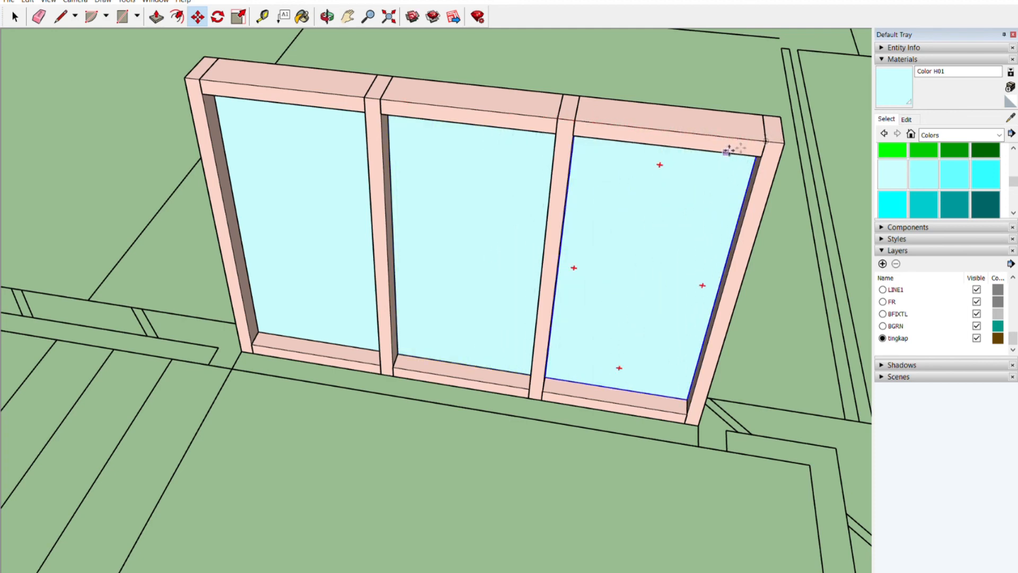
# Step: Select all the posts, rails, sills and glass panes of the three-bay window
pyautogui.press('space')
pyautogui.scroll(-4, 508, 216)
pyautogui.moveTo(256, 101); pyautogui.dragTo(731, 415)
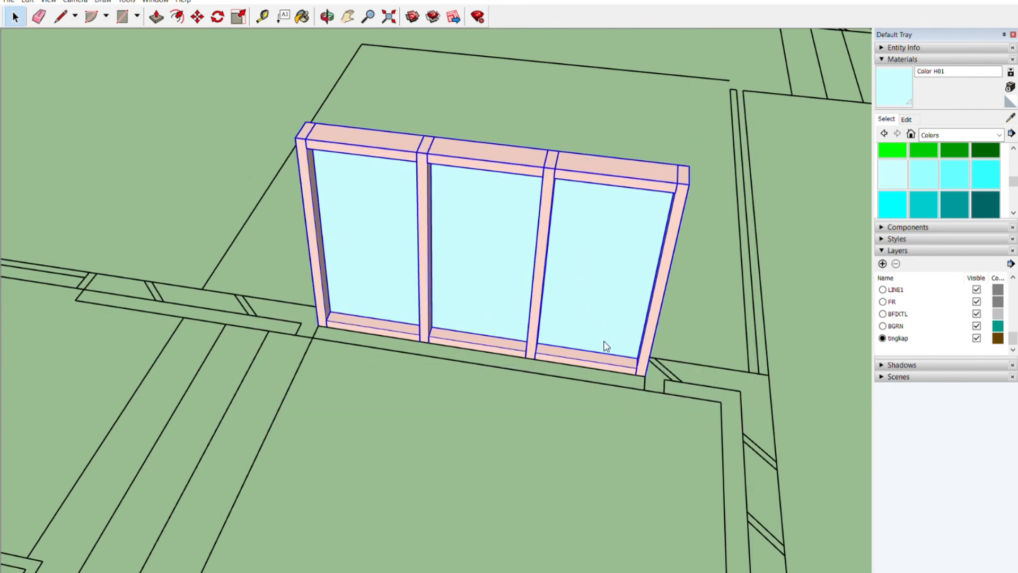
pyautogui.click(551, 233)
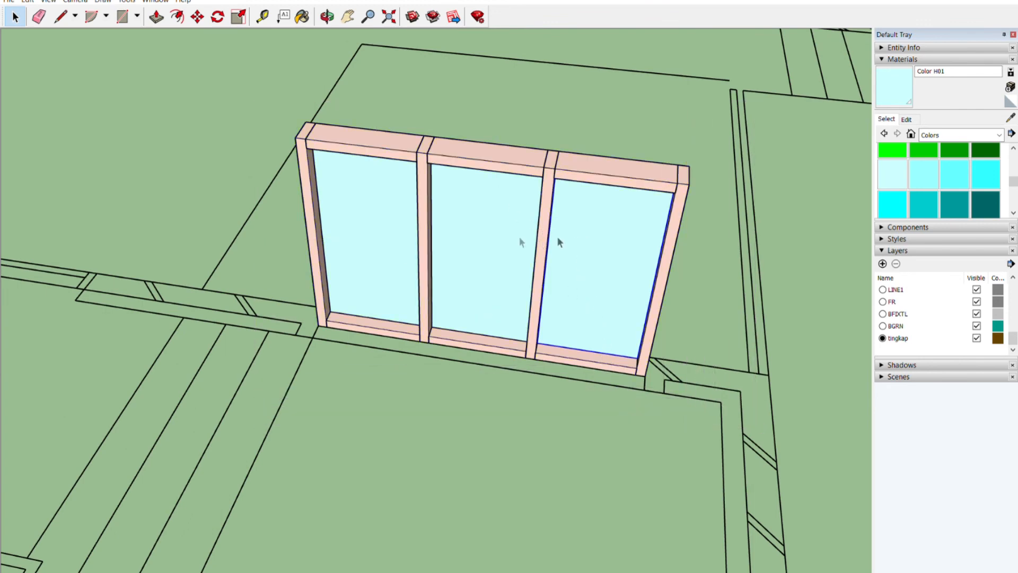
pyautogui.moveTo(267, 97); pyautogui.dragTo(738, 435)
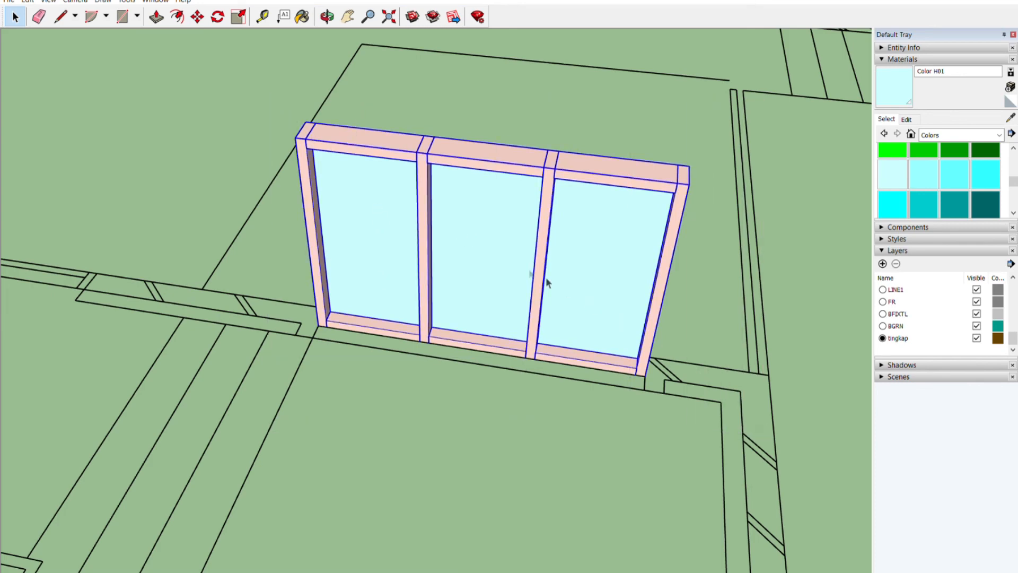